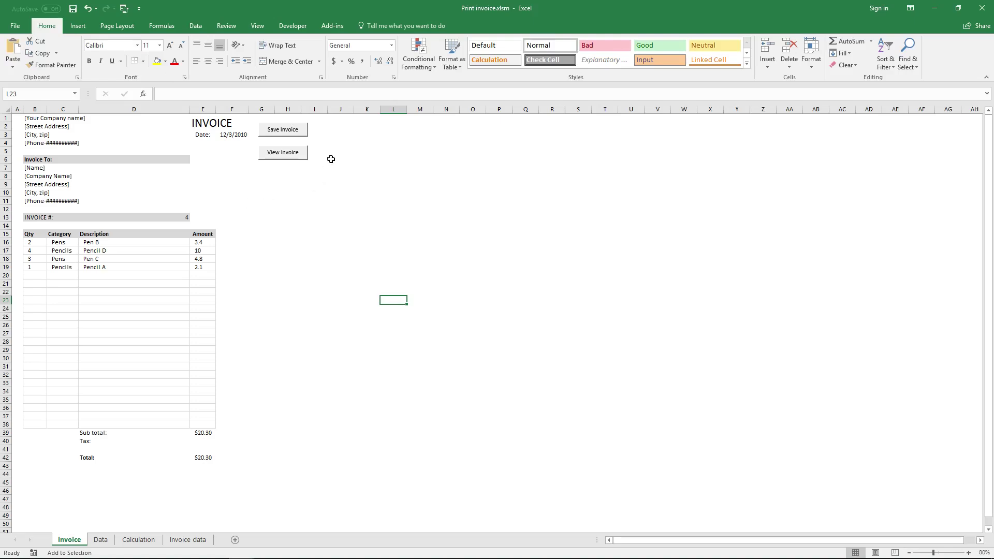
# - Draw a new Form Controls button on the invoice sheet directly below View Invoice
pyautogui.click(306, 28)
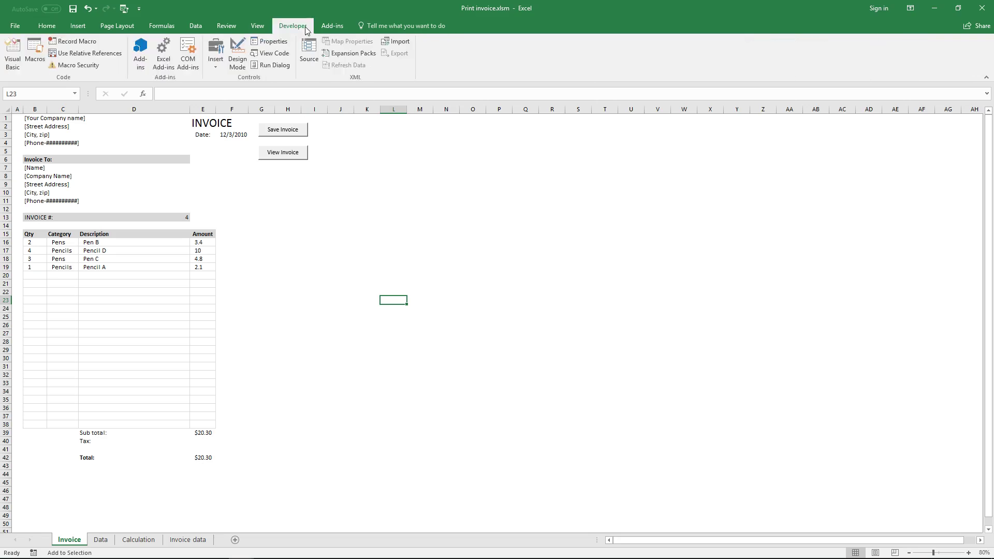
pyautogui.click(221, 71)
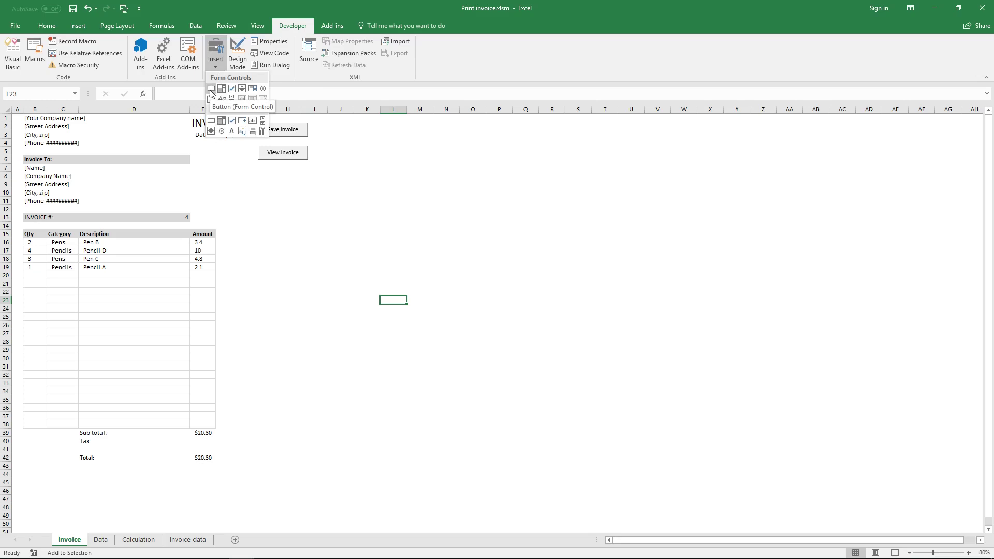
pyautogui.click(211, 89)
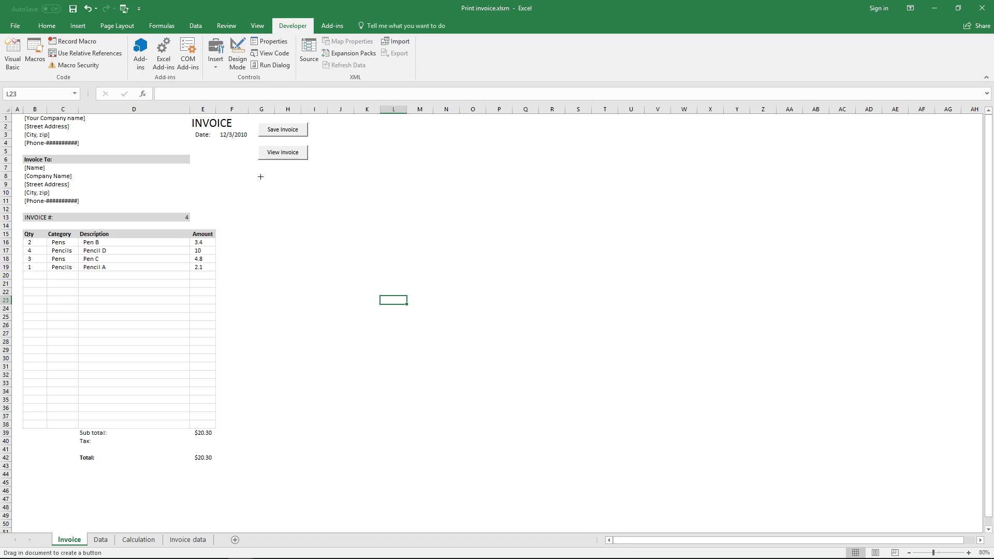
pyautogui.moveTo(260, 177); pyautogui.dragTo(336, 200)
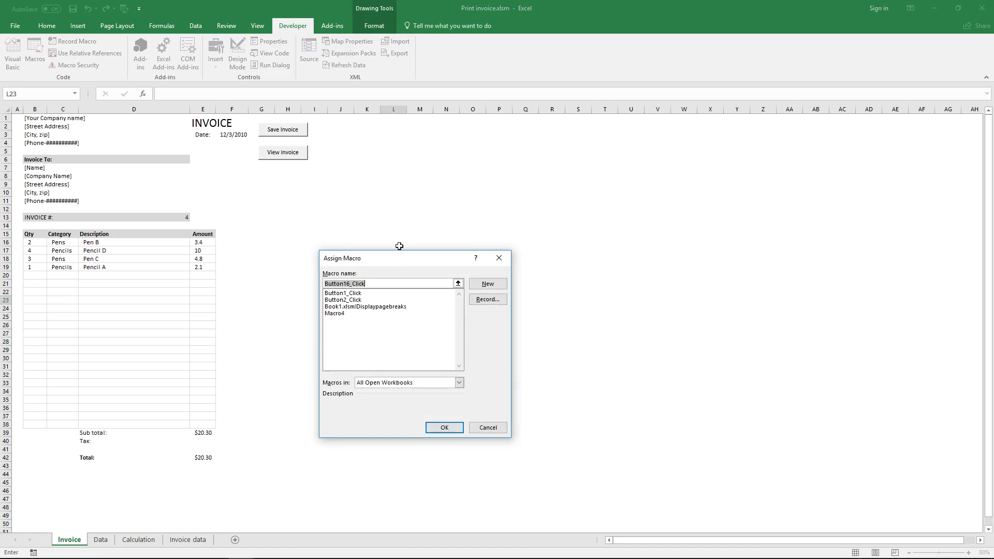
# - Dismiss the macro assignment without choosing one and cut Button 16 from the sheet
pyautogui.click(488, 429)
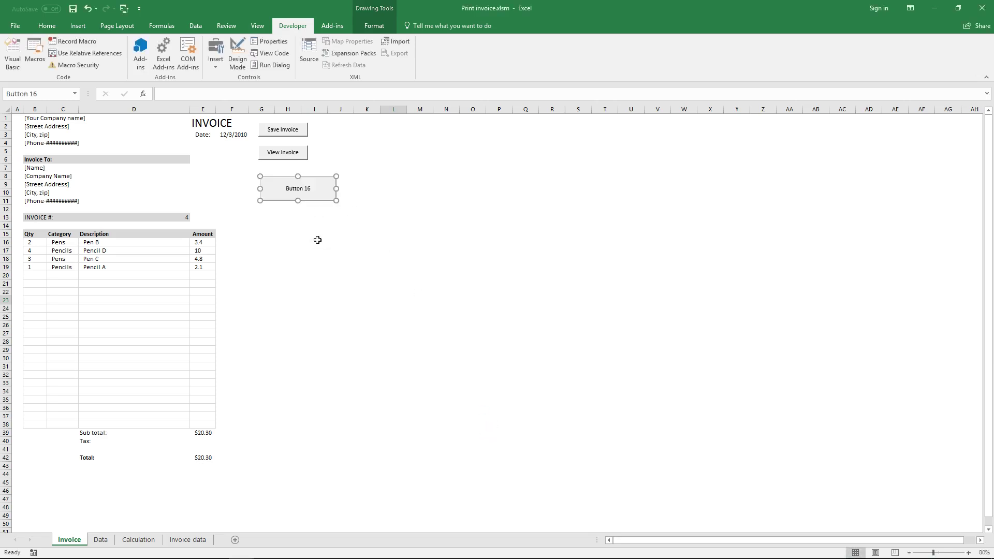
pyautogui.click(311, 246)
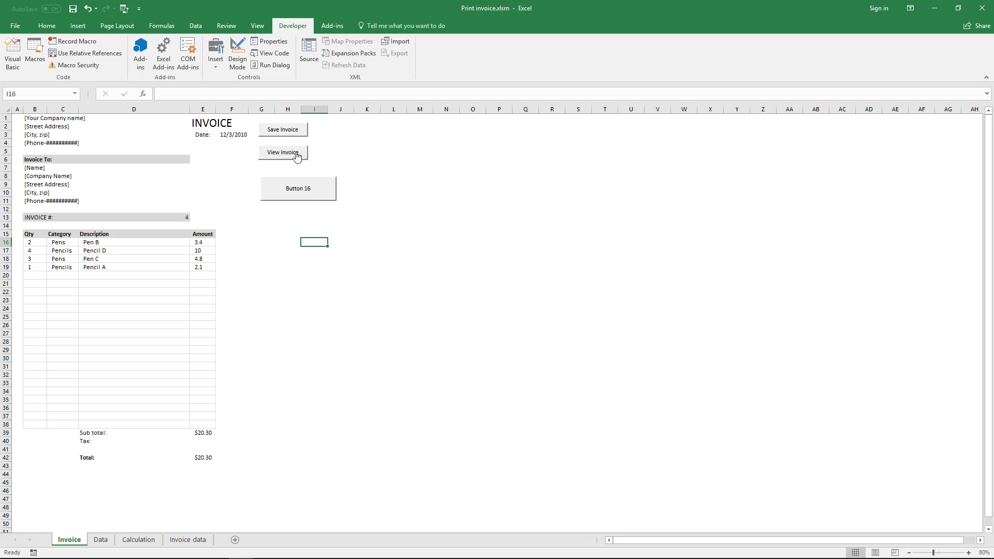
pyautogui.rightClick(314, 184)
pyautogui.click(325, 185)
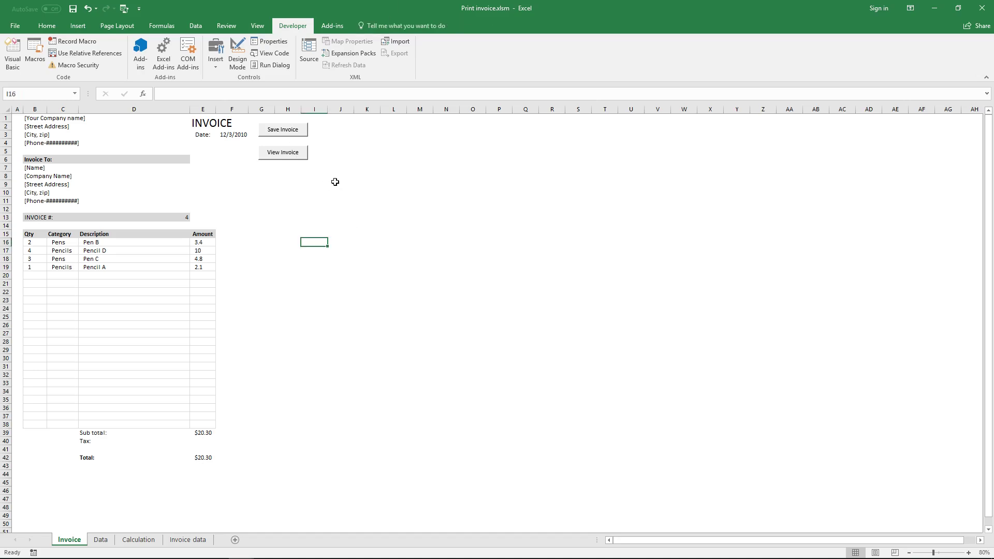
# - Copy the View Invoice button and select cell G8 as the paste location
pyautogui.rightClick(301, 158)
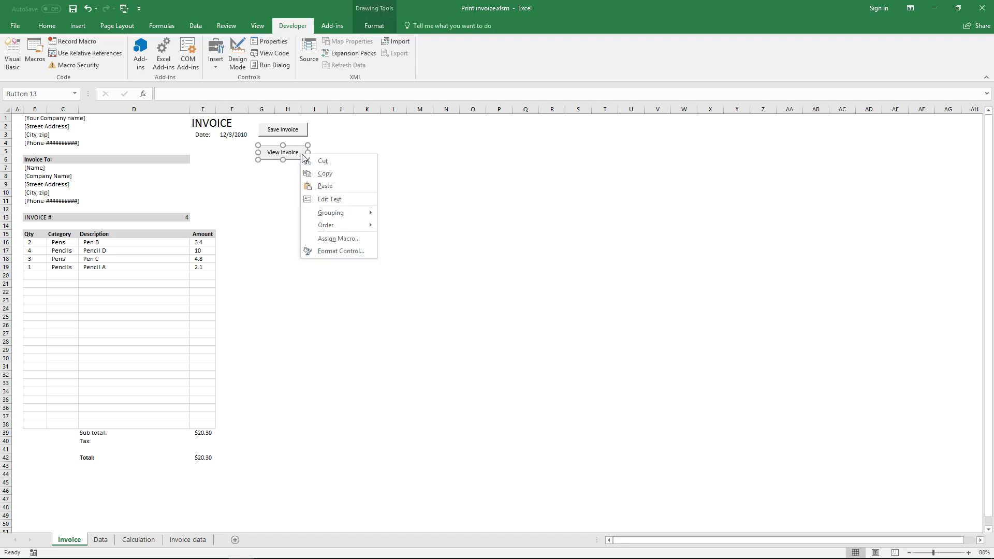
pyautogui.click(329, 175)
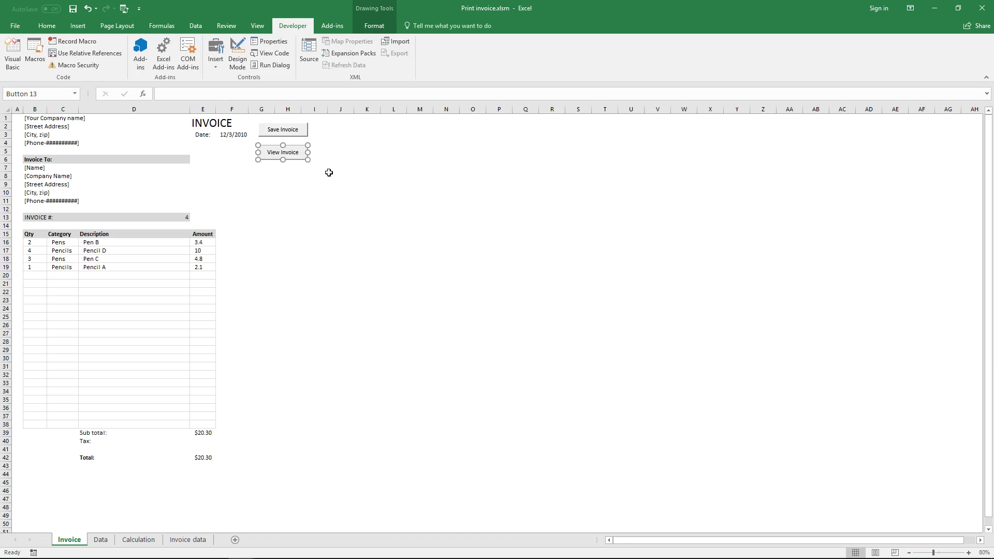
pyautogui.click(270, 178)
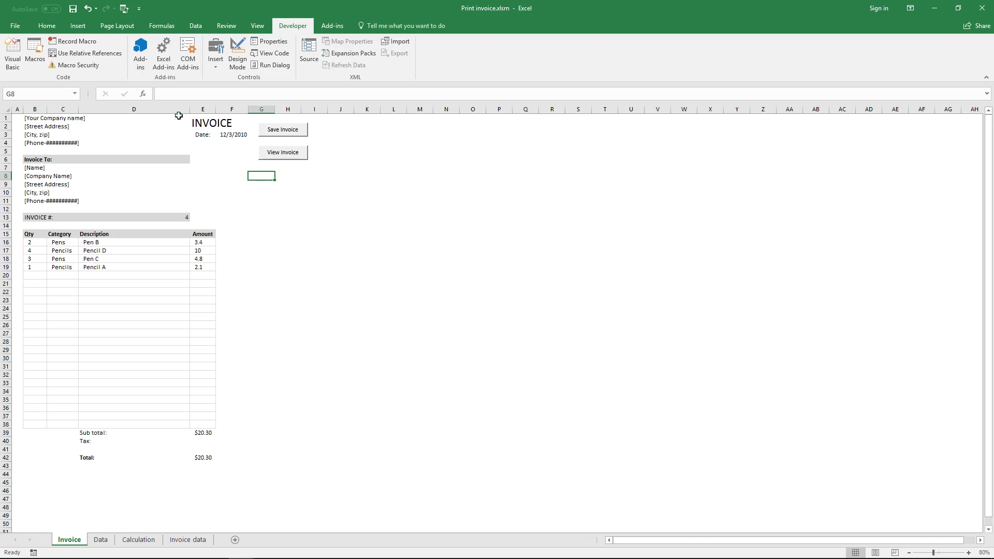
pyautogui.click(47, 27)
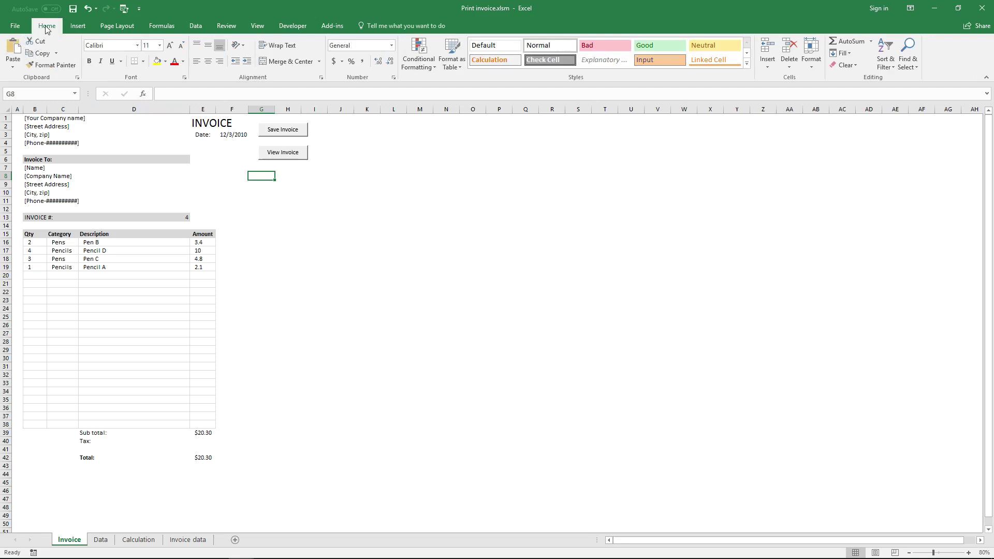
# - Paste the copied View Invoice button and position it just under the original
pyautogui.click(15, 52)
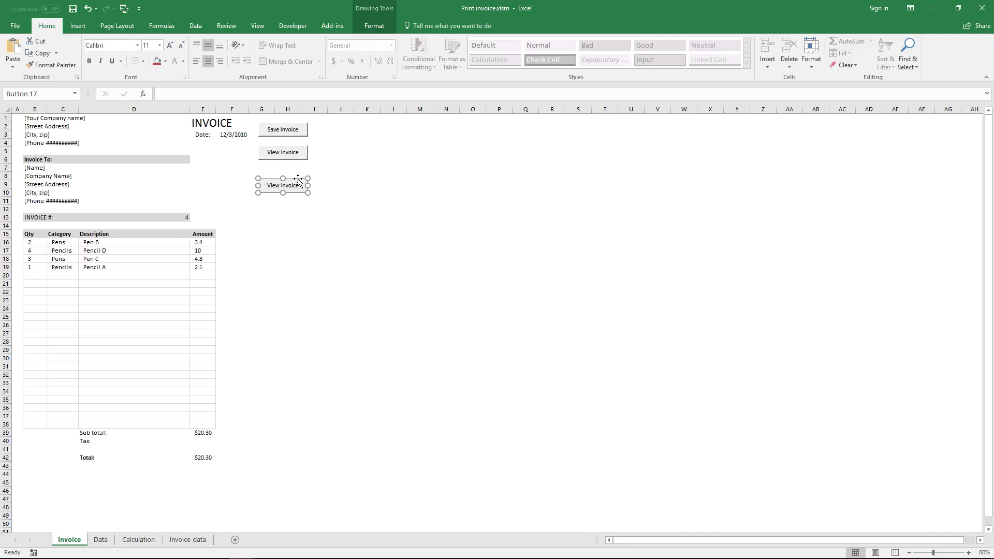
pyautogui.moveTo(298, 179); pyautogui.dragTo(295, 175)
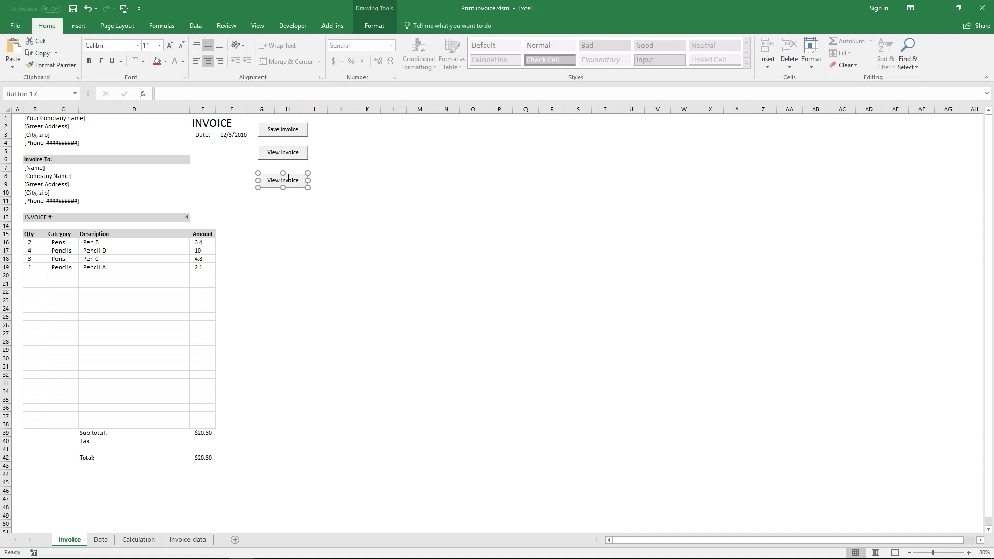
pyautogui.moveTo(294, 174); pyautogui.dragTo(291, 170)
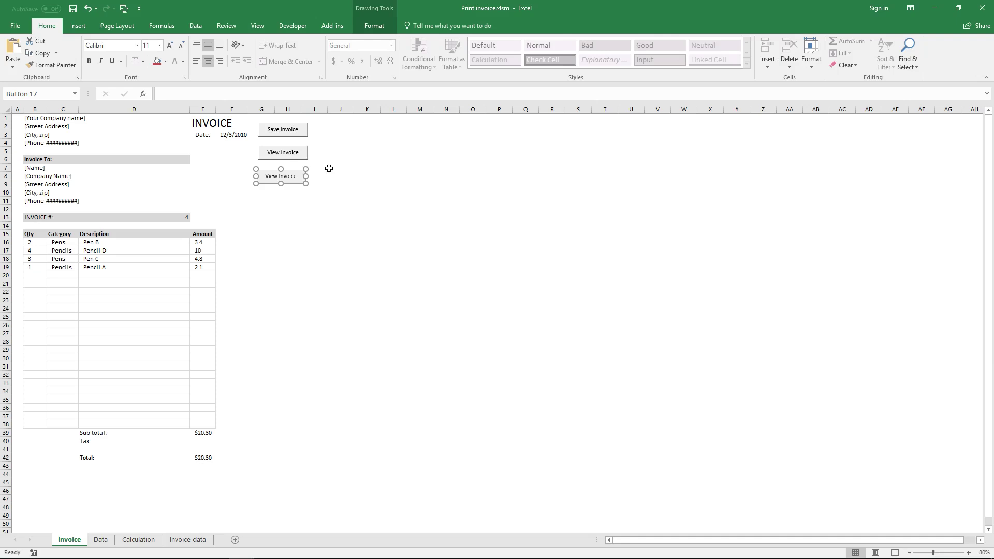
# - Align the three buttons' left edges and distribute them evenly in a vertical column
pyautogui.keyDown('ctrl'); pyautogui.click(302, 155); pyautogui.keyUp('ctrl')
pyautogui.keyDown('ctrl'); pyautogui.click(297, 127); pyautogui.keyUp('ctrl')
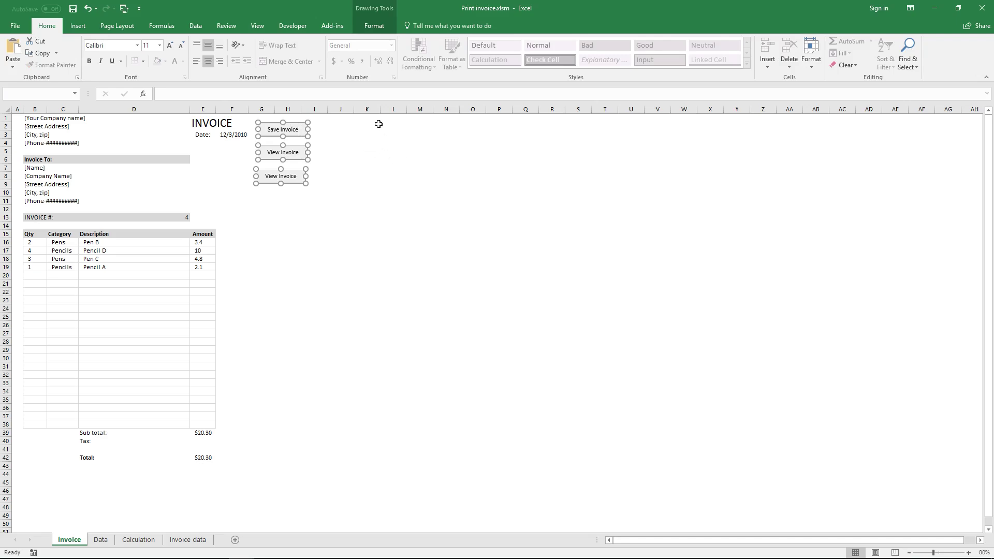
pyautogui.click(374, 27)
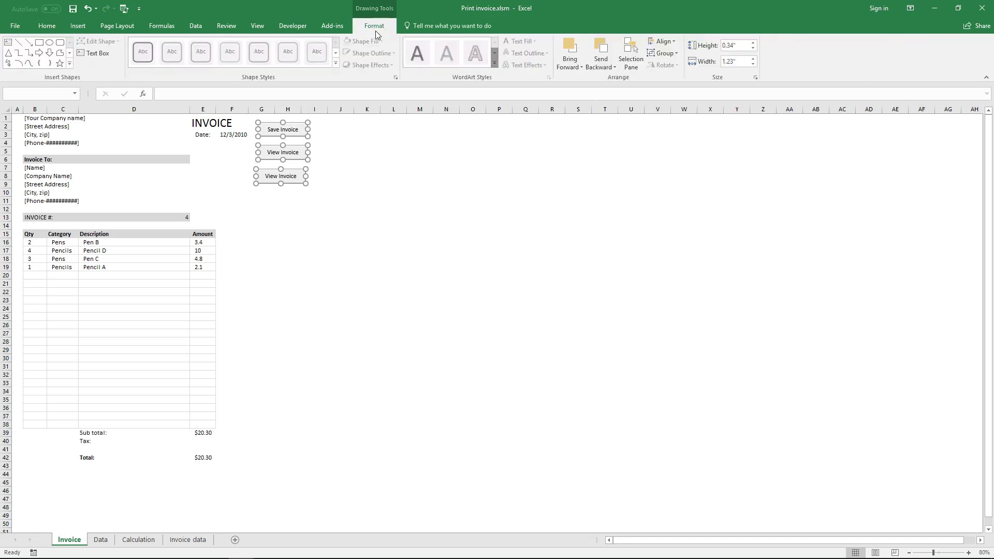
pyautogui.click(675, 42)
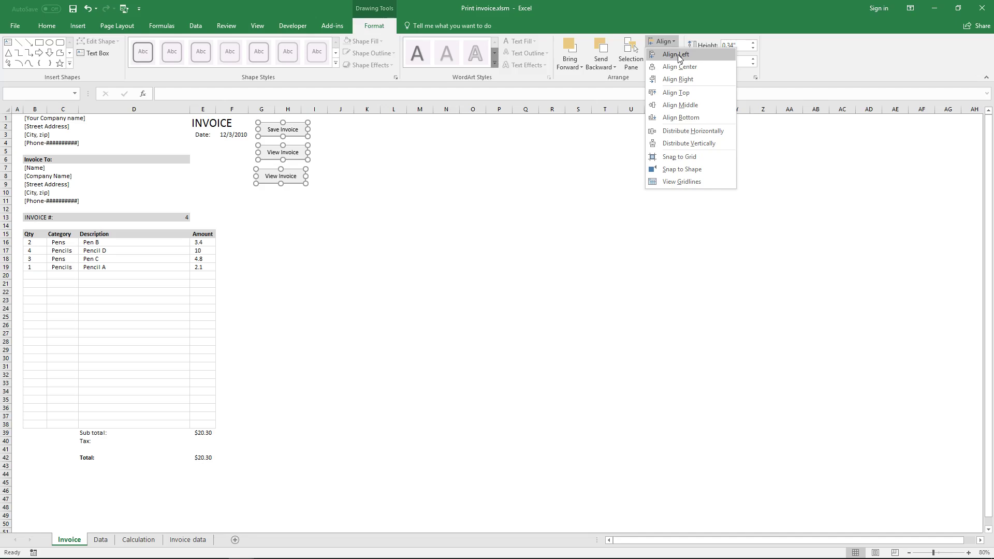
pyautogui.click(679, 55)
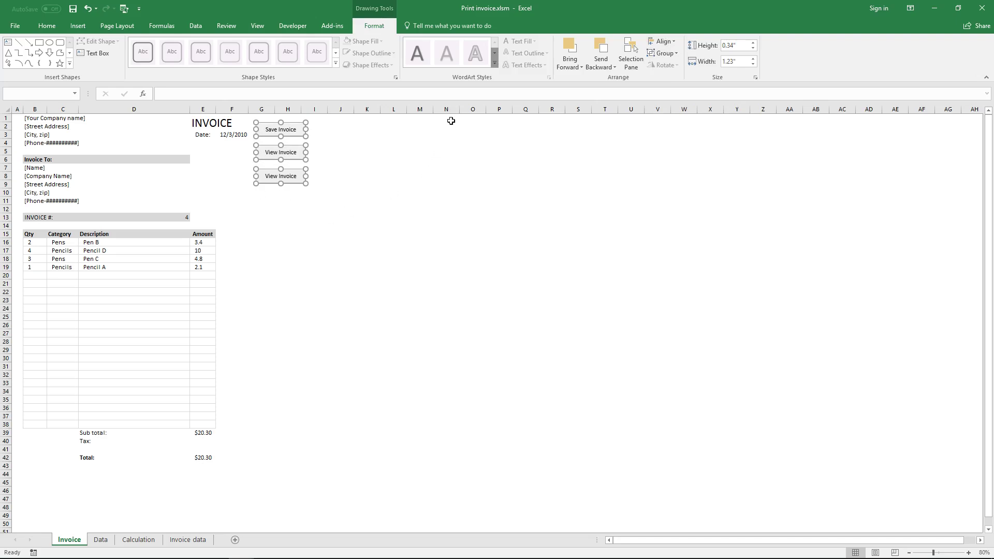
pyautogui.click(676, 42)
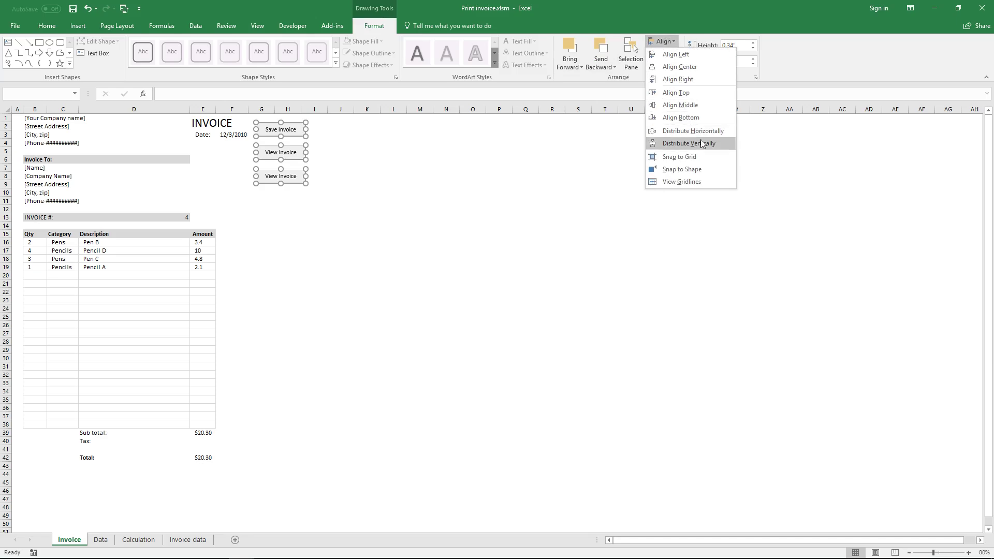
pyautogui.click(701, 144)
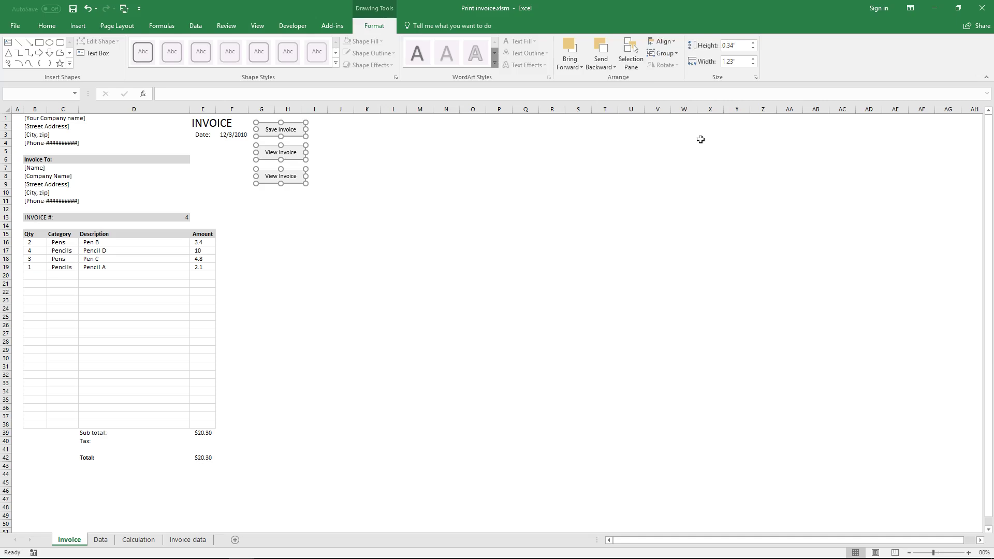
pyautogui.click(339, 147)
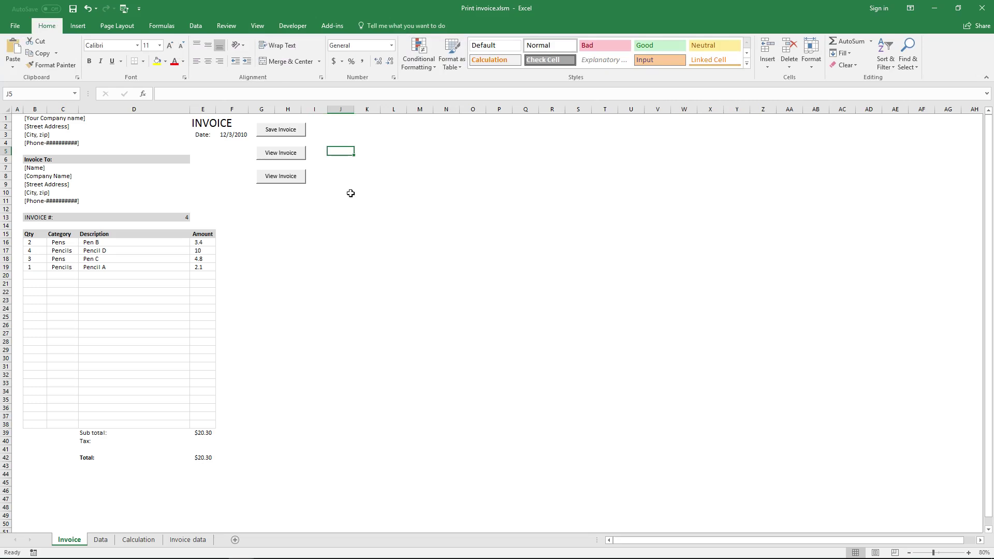
# - Change the third button's label from View Invoice to Print
pyautogui.keyDown('ctrl'); pyautogui.click(280, 178); pyautogui.keyUp('ctrl')
pyautogui.rightClick(281, 178)
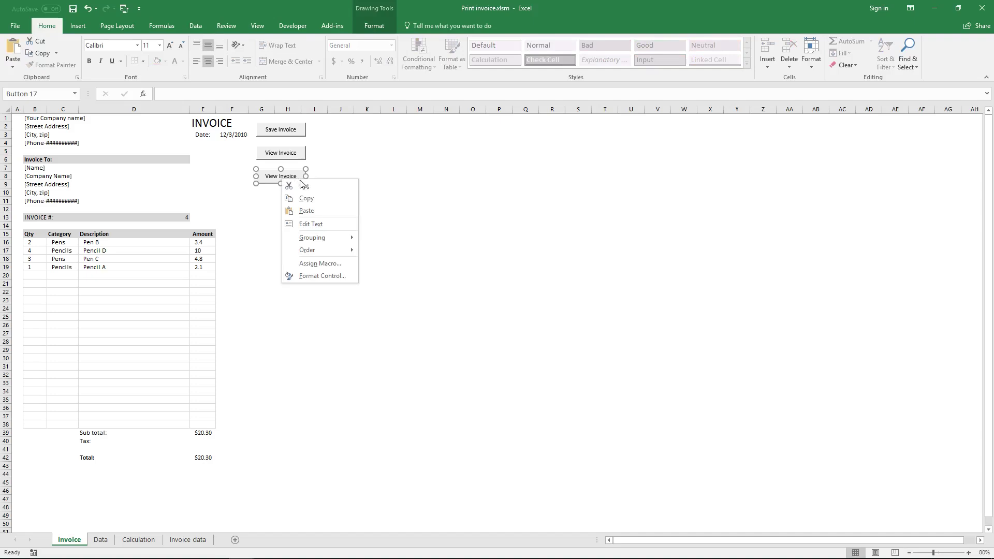
pyautogui.click(333, 225)
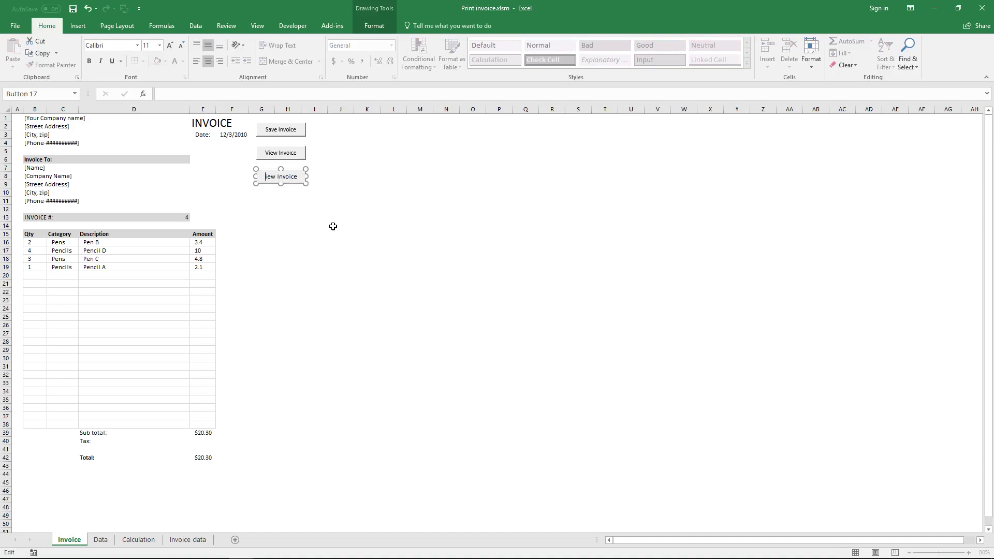
pyautogui.press('Delete')
pyautogui.press('Delete')
pyautogui.press('Delete')
pyautogui.write('Print')
pyautogui.click(362, 227)
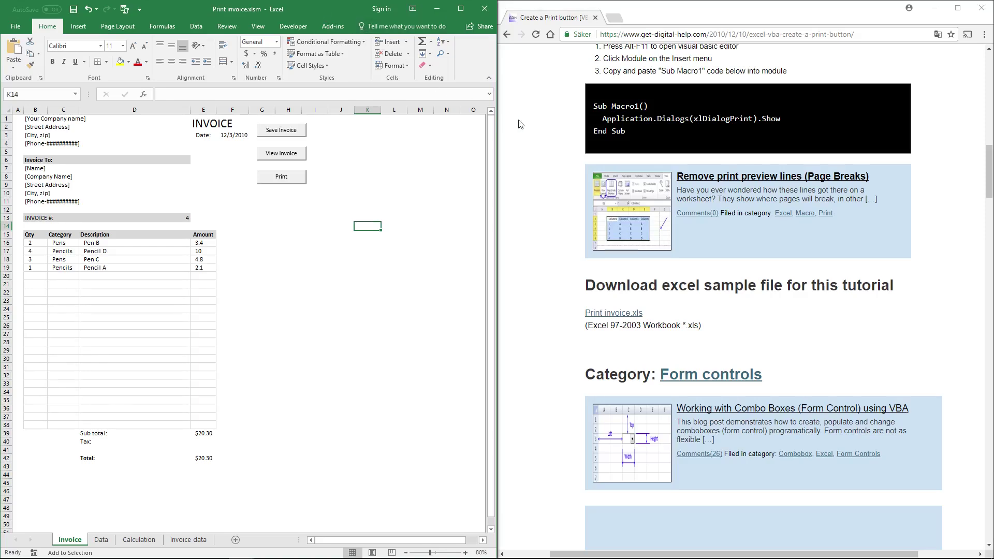
# - Copy the tutorial's Sub Macro1 print code and open the workbook's Visual Basic editor
pyautogui.click(594, 106)
pyautogui.moveTo(594, 106); pyautogui.dragTo(636, 133)
pyautogui.hotkey('ctrl', 'c')
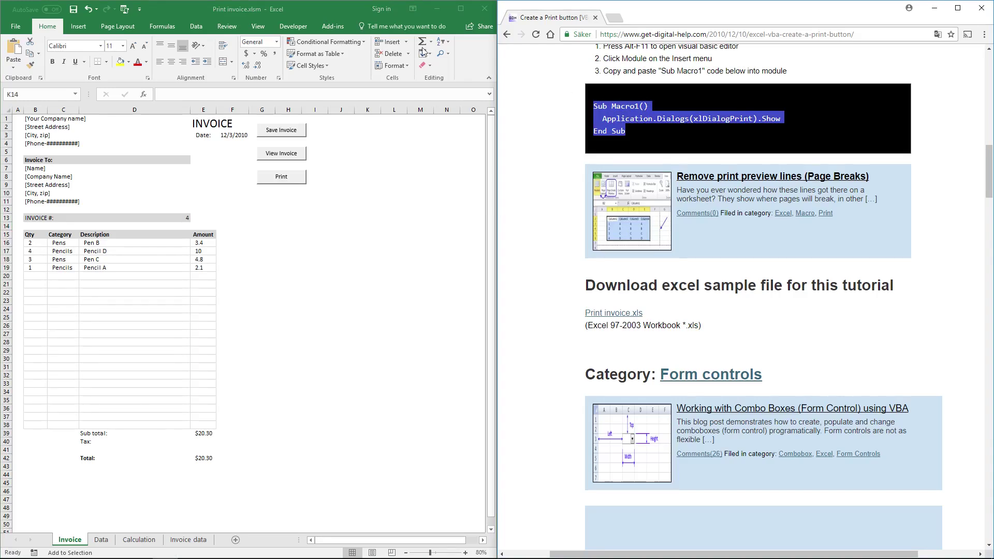
pyautogui.click(339, 14)
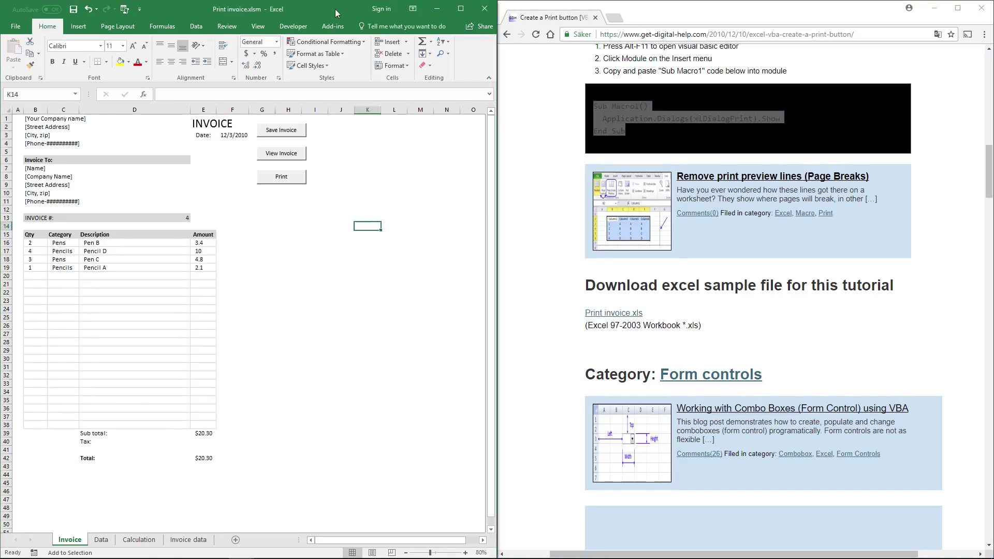
pyautogui.click(296, 26)
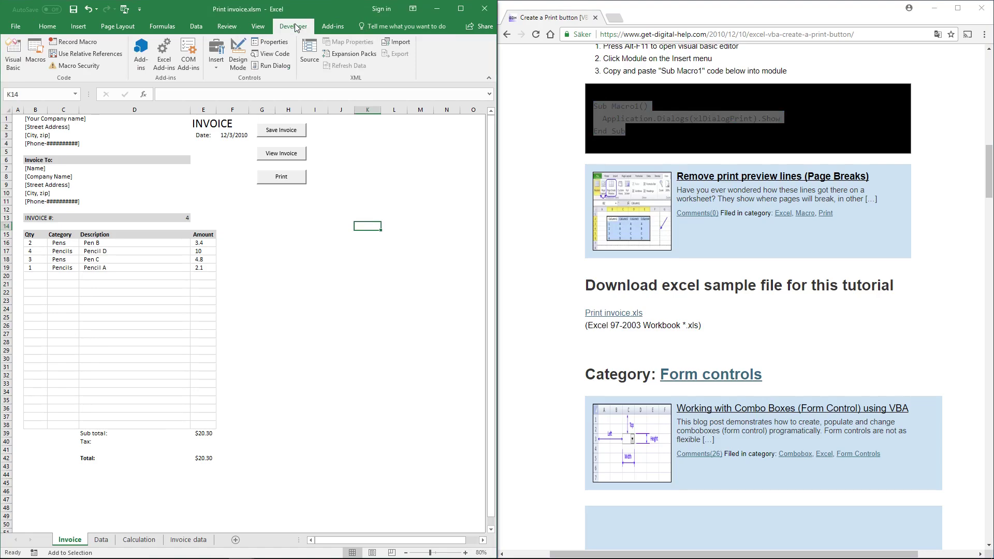
pyautogui.click(13, 55)
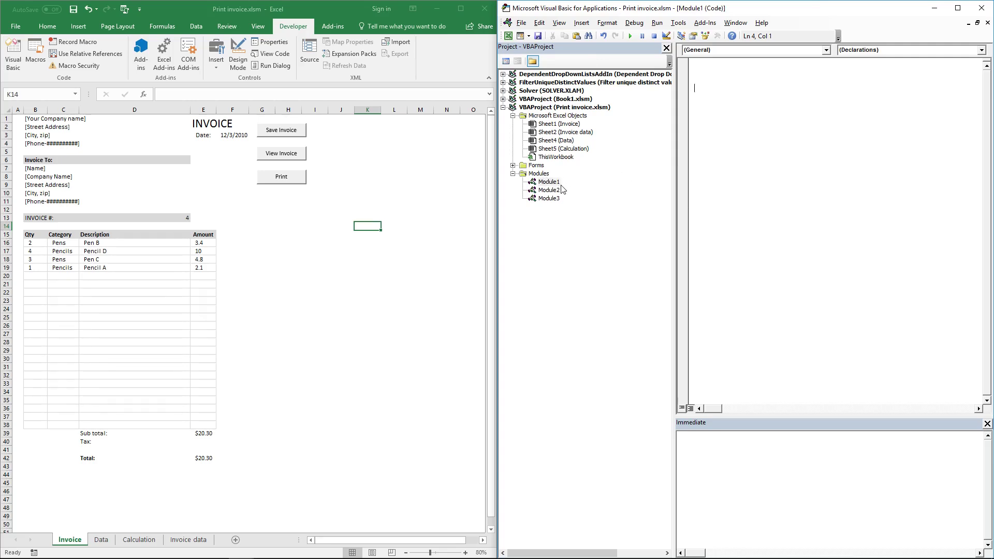
# - Insert a new module, Module4, into the Print invoice.xlsm project
pyautogui.rightClick(572, 108)
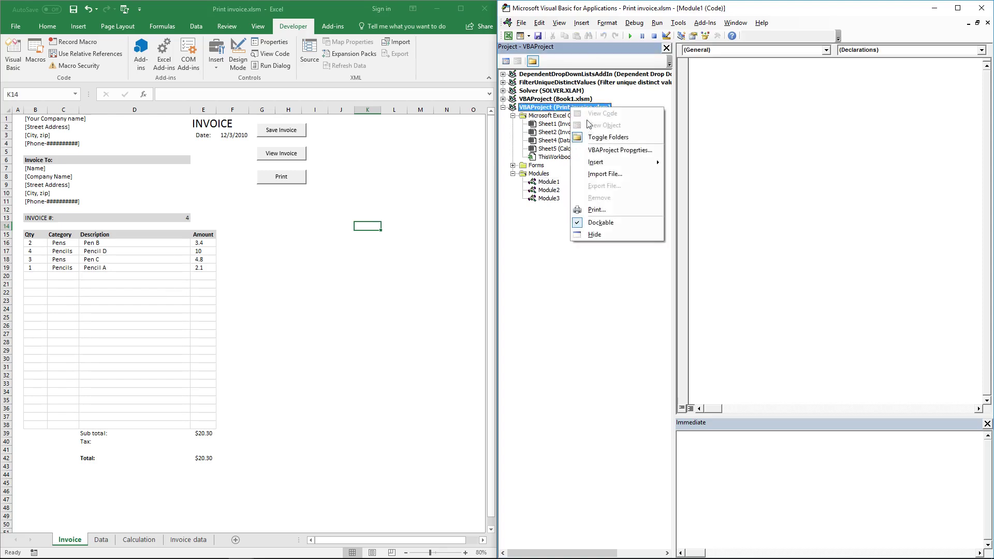
pyautogui.moveTo(615, 162)
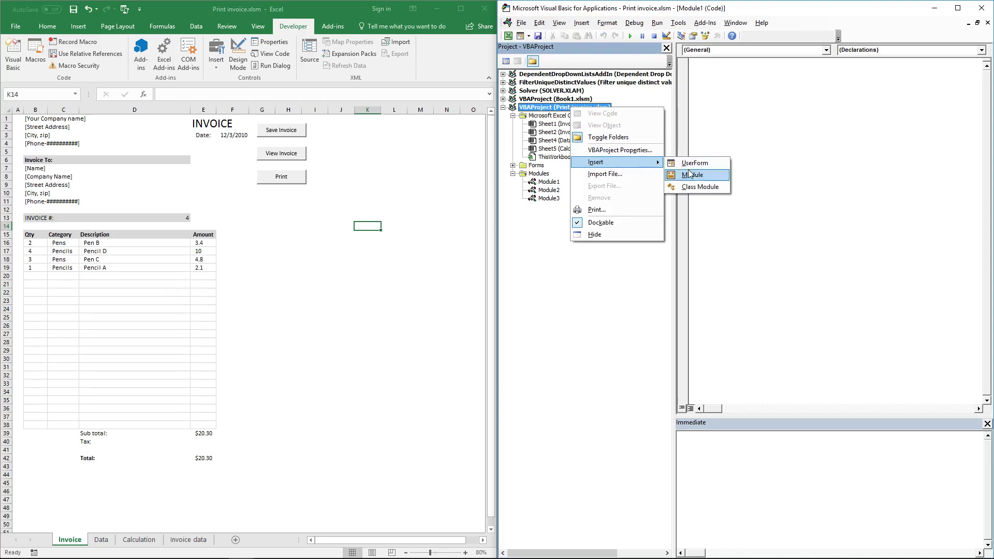
pyautogui.click(691, 177)
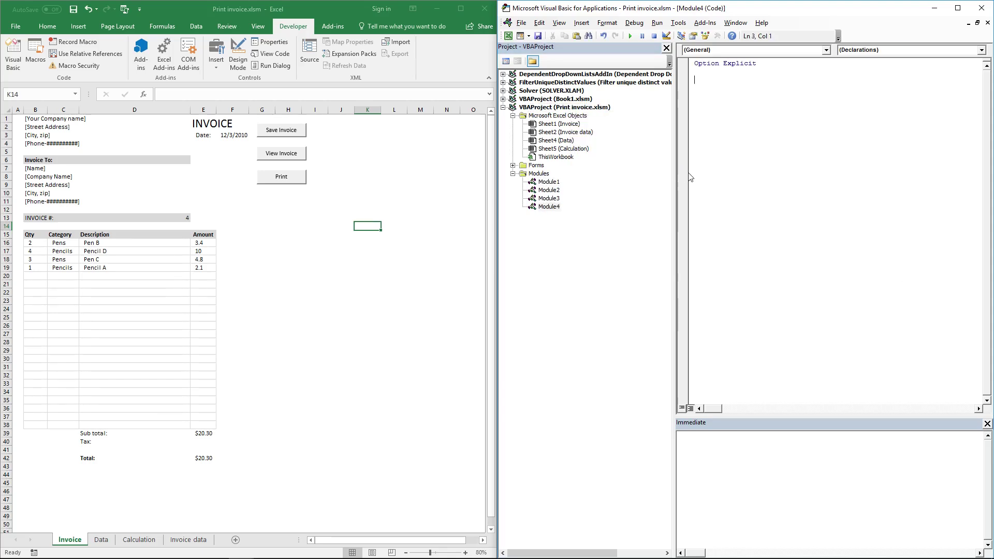
pyautogui.click(550, 207)
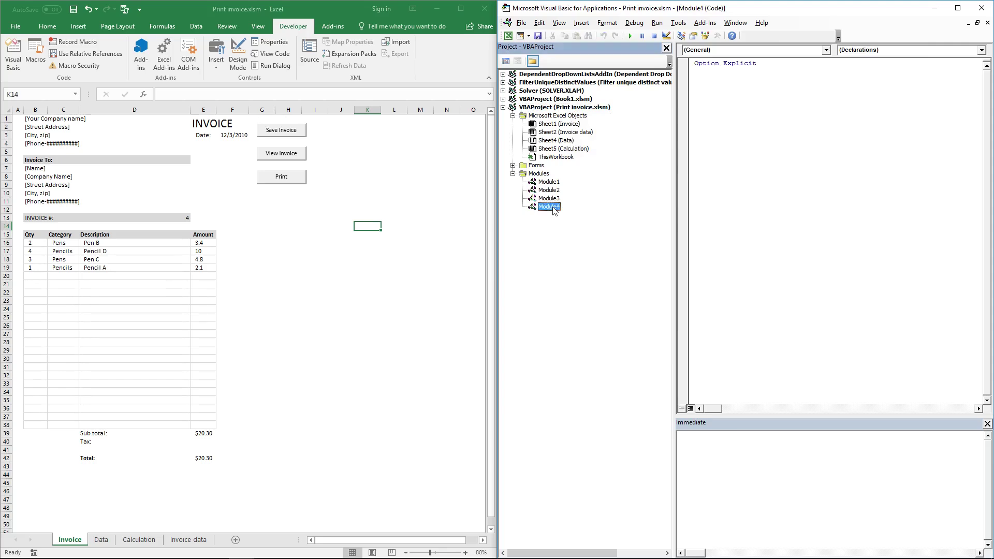
# - Replace Option Explicit with the pasted print code and rename Macro1 to PrintMacro
pyautogui.moveTo(744, 116); pyautogui.dragTo(678, 42)
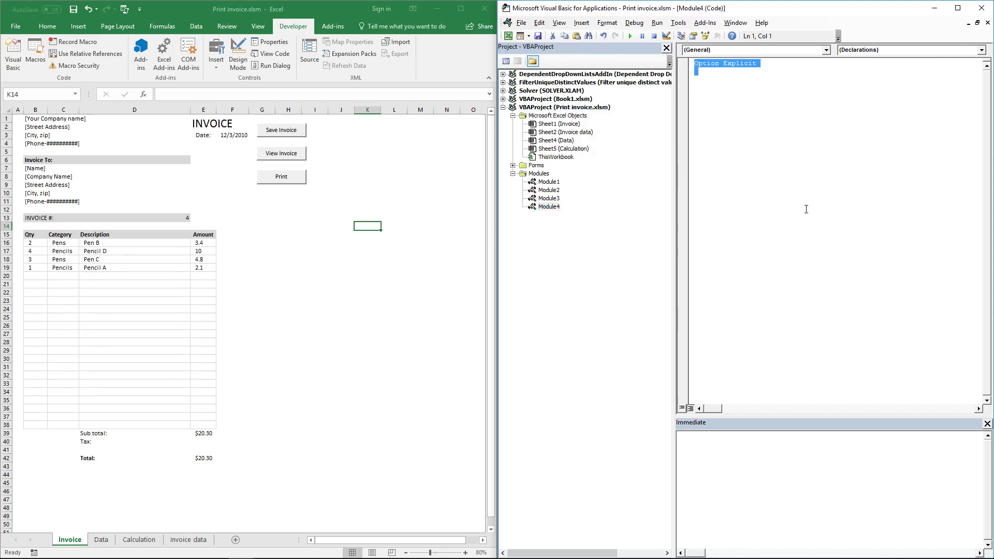
pyautogui.hotkey('ctrl', 'v')
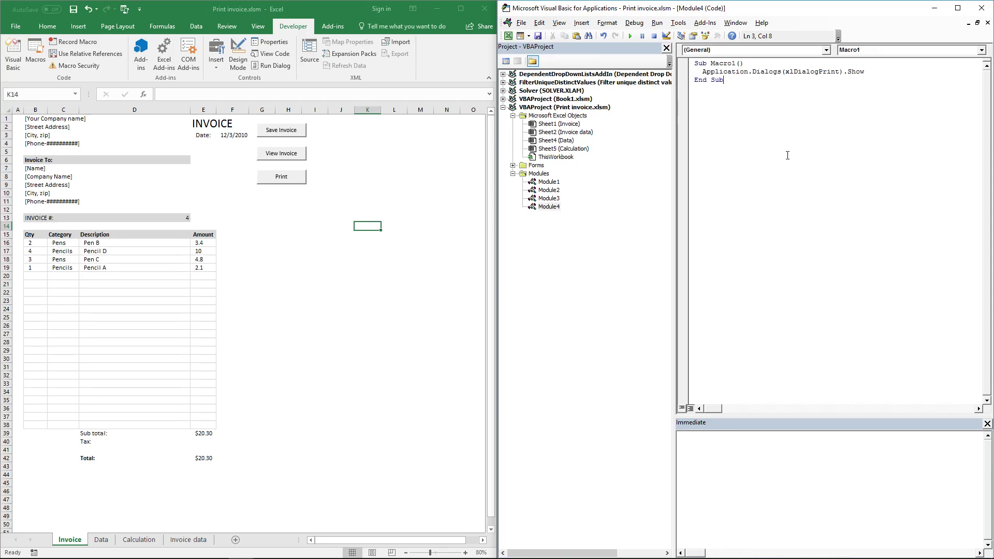
pyautogui.doubleClick(721, 64)
pyautogui.write('Prin')
pyautogui.write('tMacr')
pyautogui.write('o')
pyautogui.click(725, 121)
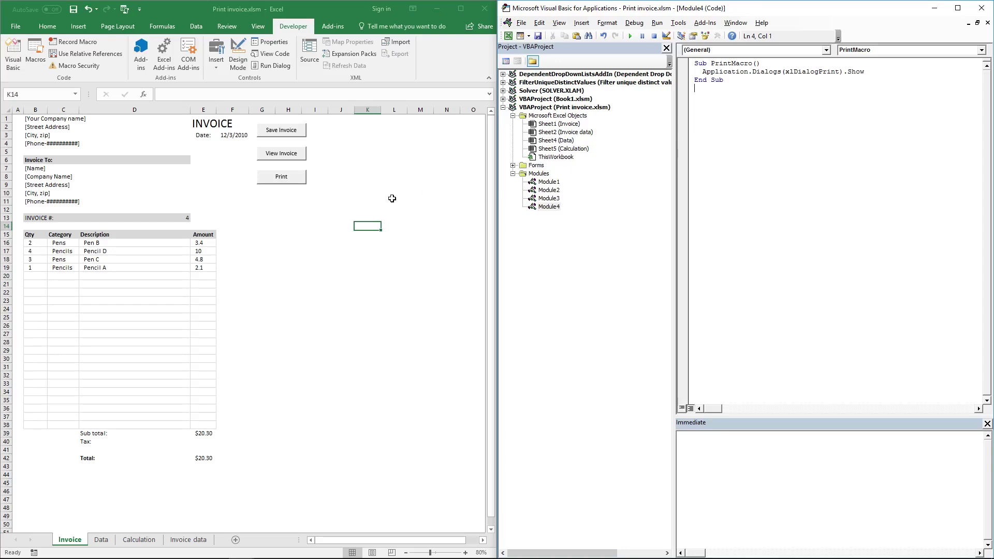
# - Assign PrintMacro to the Print button and test that it opens the Print dialog
pyautogui.rightClick(292, 186)
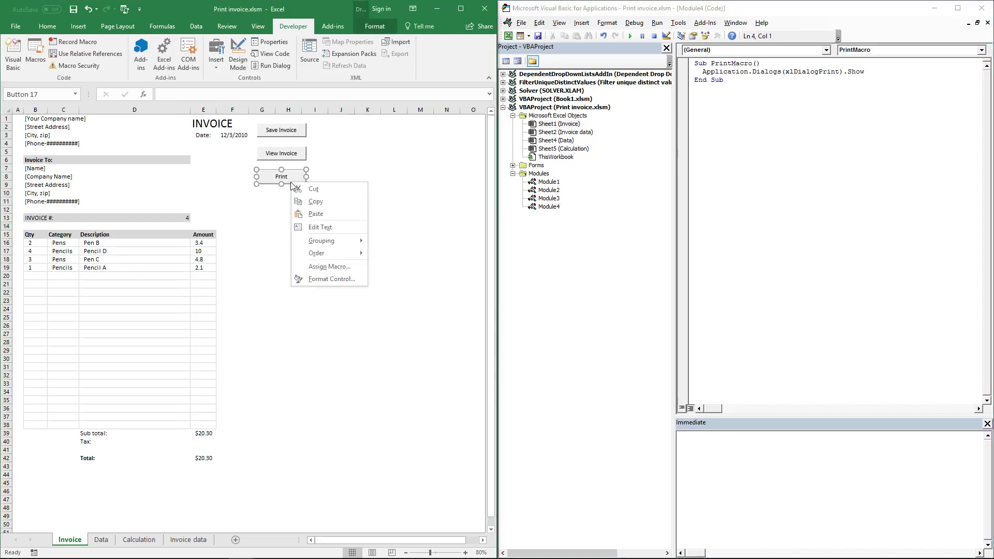
pyautogui.click(344, 269)
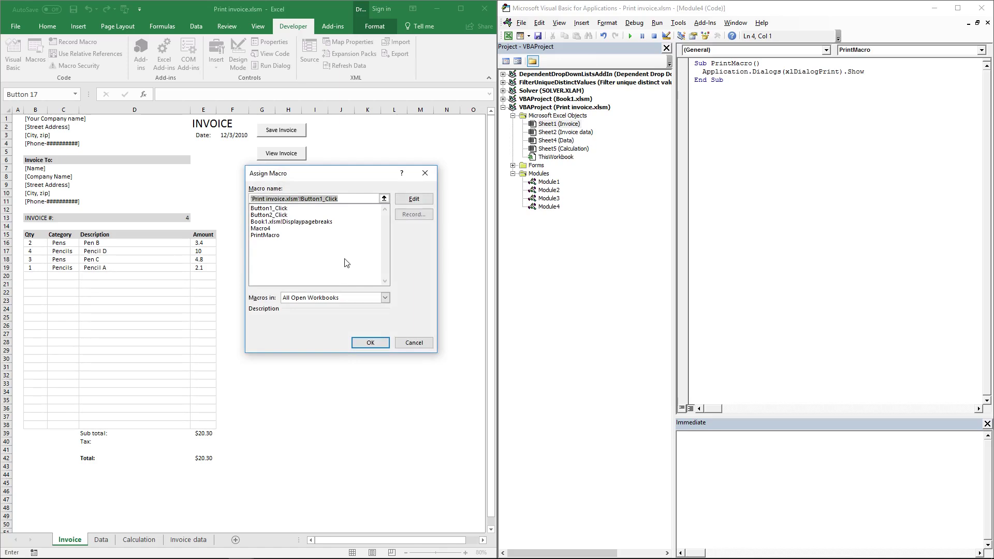
pyautogui.click(276, 238)
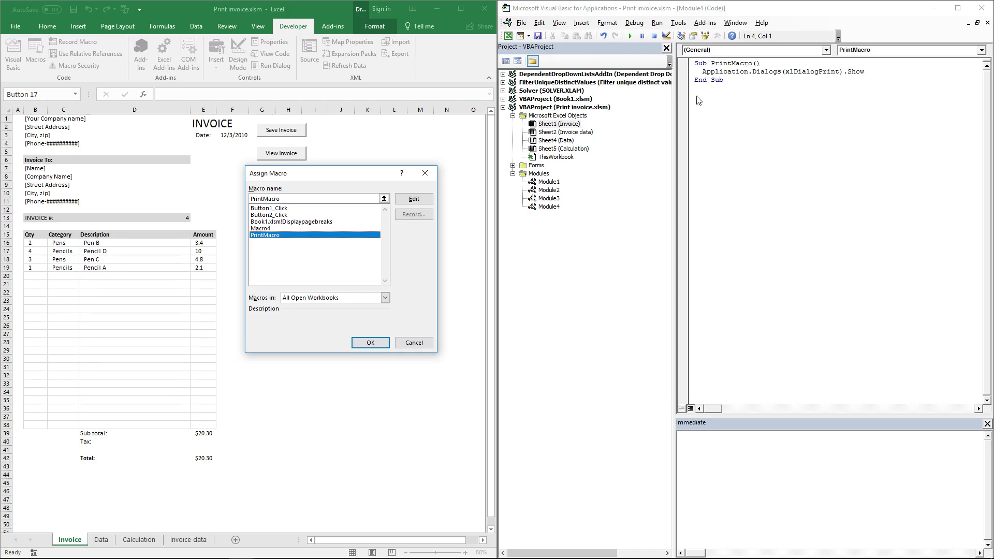
pyautogui.click(381, 344)
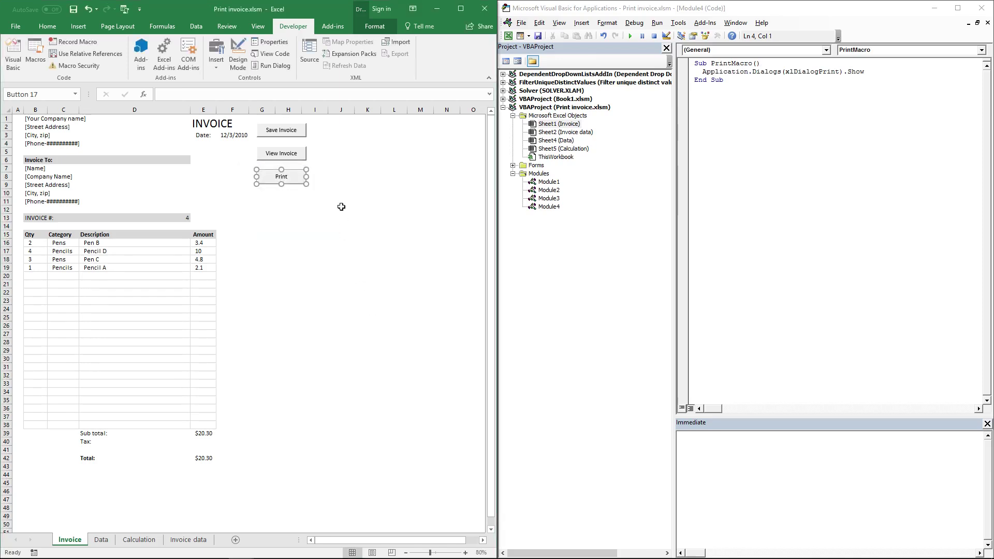
pyautogui.click(341, 210)
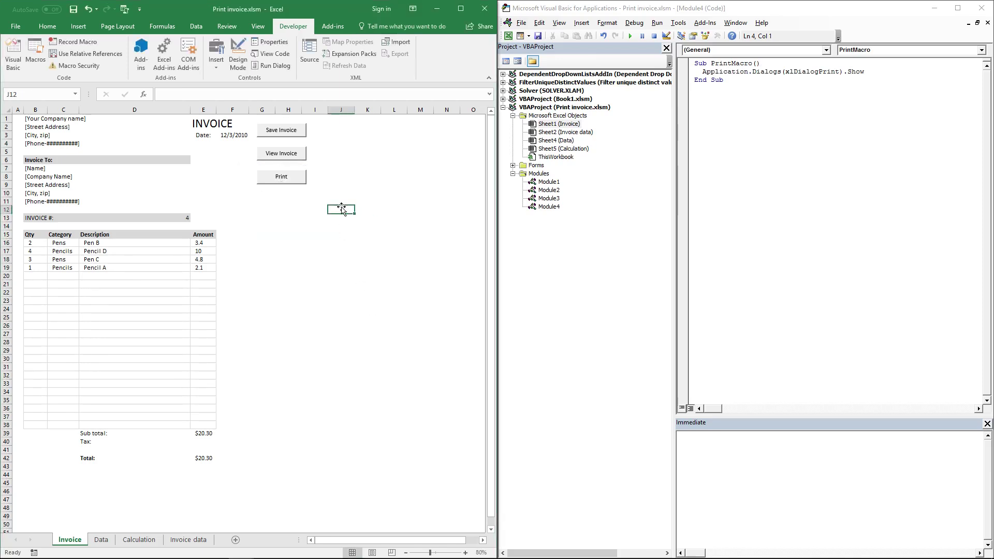
pyautogui.click(280, 185)
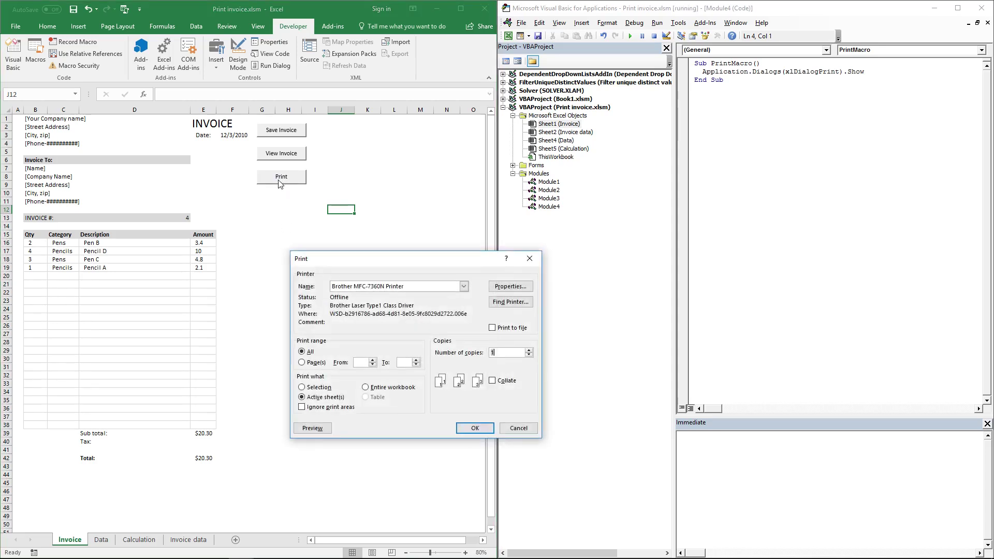
pyautogui.moveTo(381, 266); pyautogui.dragTo(261, 211)
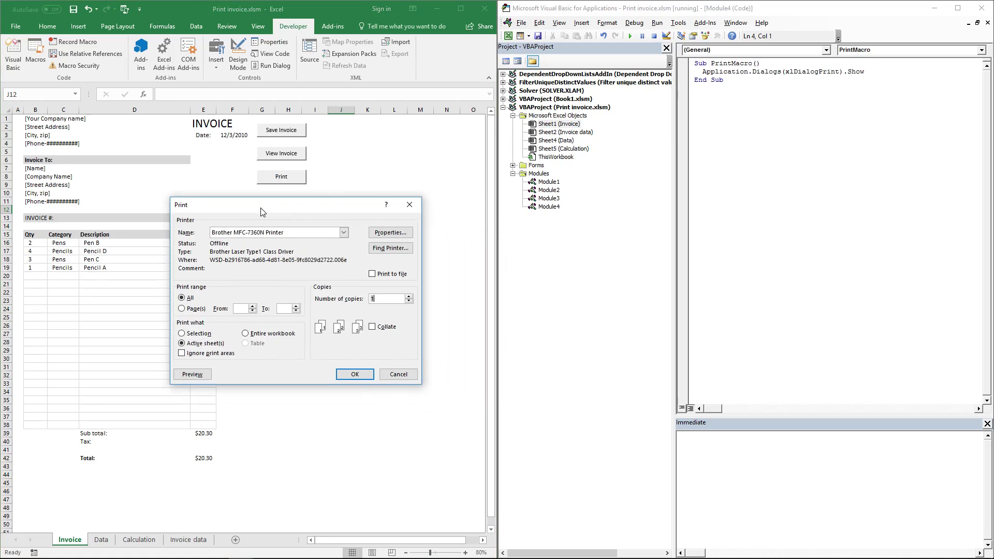